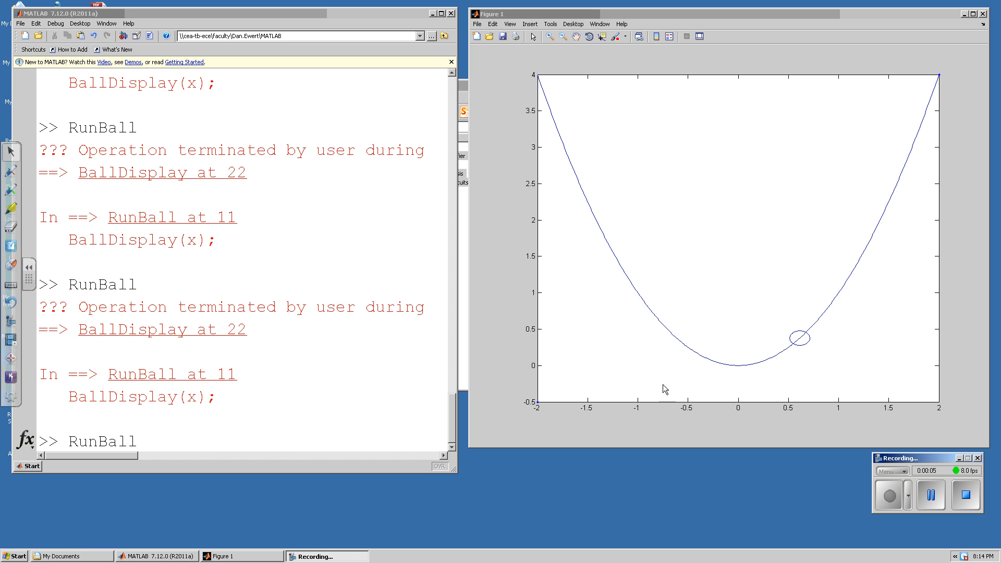
Run RunBall to animate the ball rolling in the bowl, then interrupt it with Ctrl+C.
{"action": "left_click", "coordinate": [195, 431]}
{"action": "key", "text": "Return"}
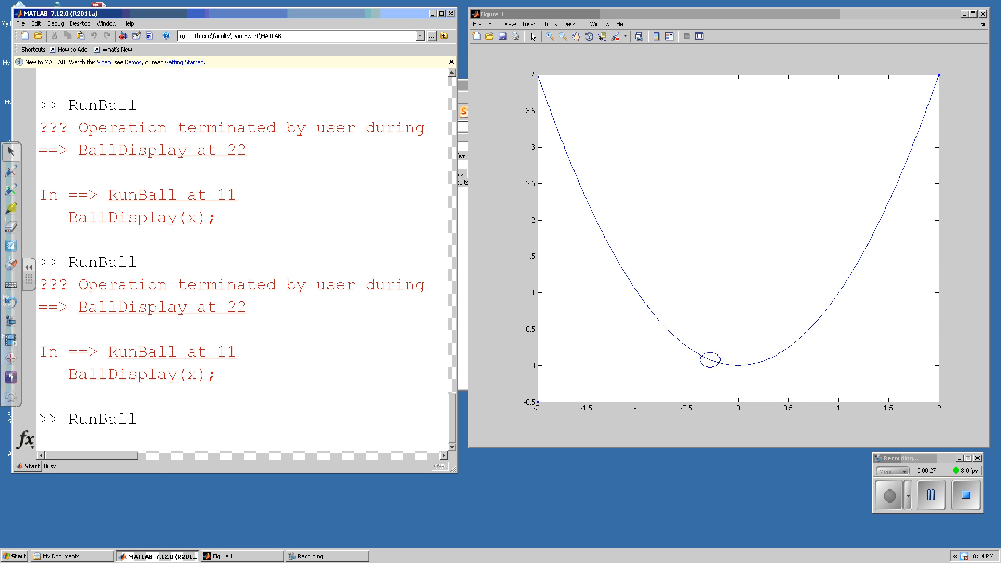
{"action": "key", "text": "ctrl+c"}
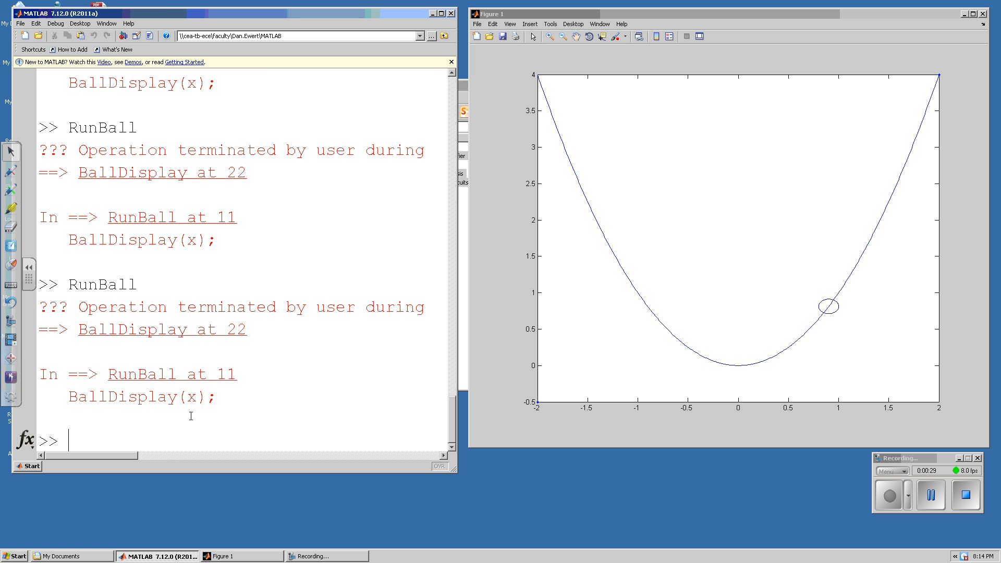
{"action": "left_click", "coordinate": [20, 24]}
{"action": "left_click", "coordinate": [34, 44]}
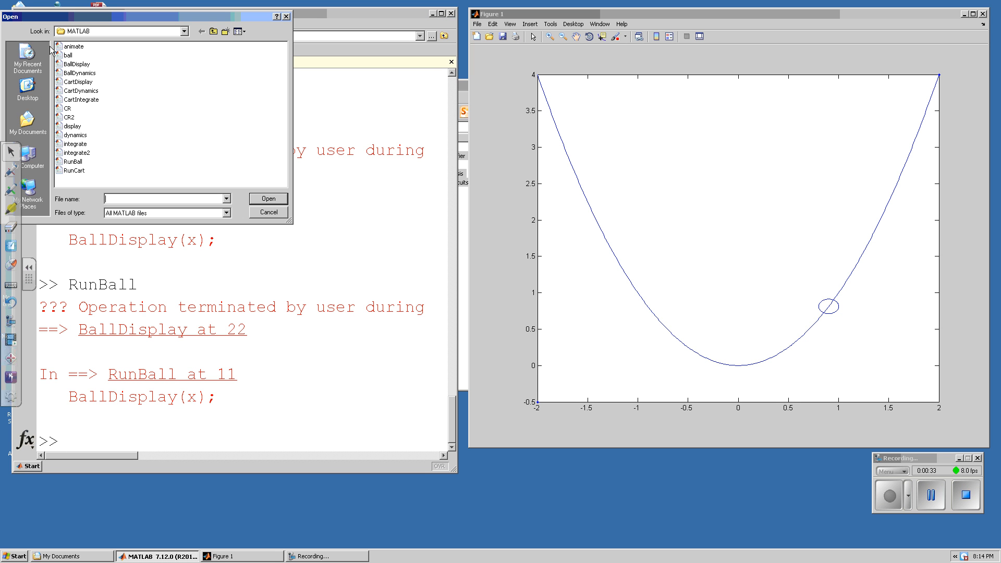
{"action": "double_click", "coordinate": [80, 72]}
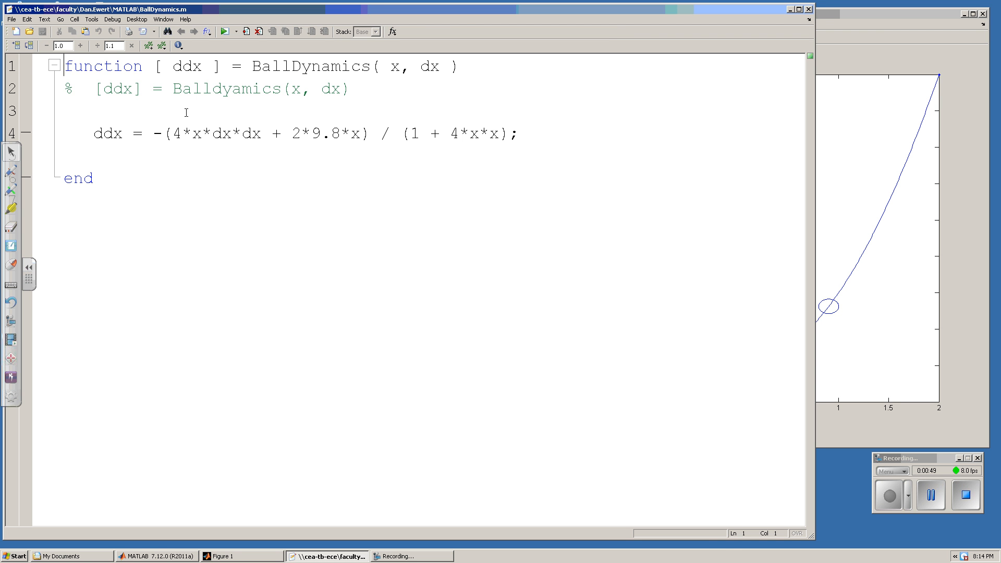
{"action": "left_click", "coordinate": [793, 10]}
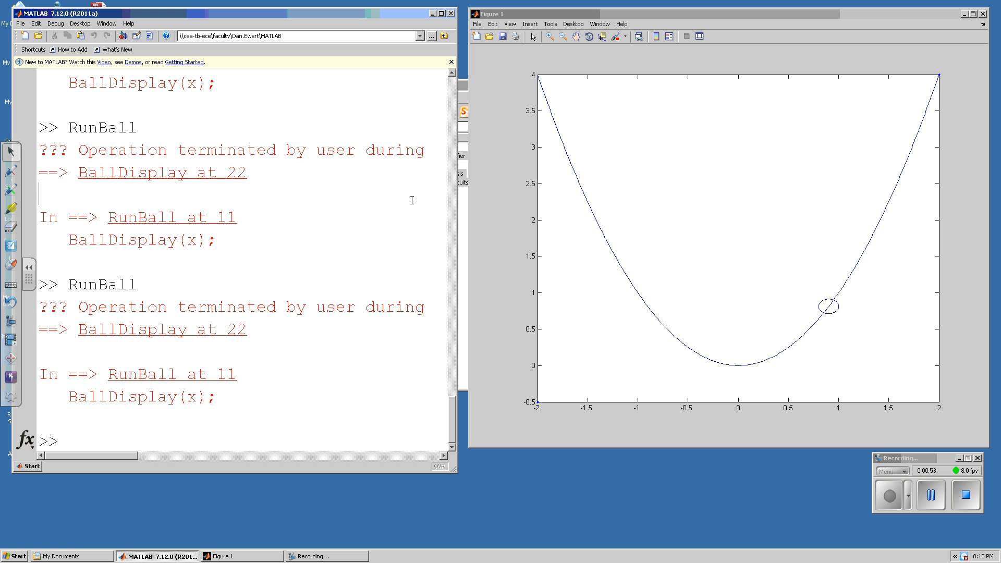
Evaluate BallDynamics(-1,0) giving 3.92 and BallDynamics(-1,1) giving 4.72 via history recall.
{"action": "key", "text": "Up"}
{"action": "key", "text": "Up"}
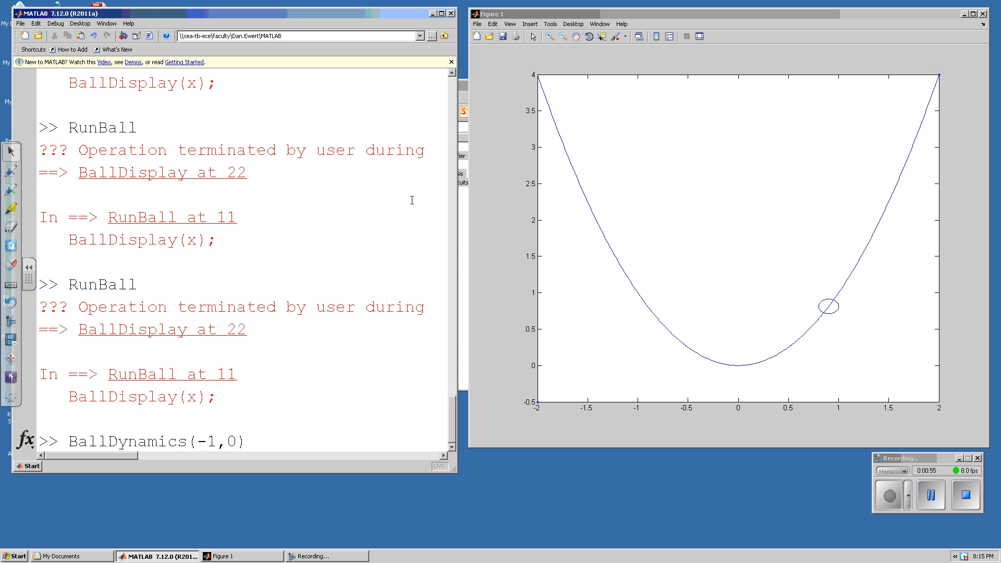
{"action": "key", "text": "Return"}
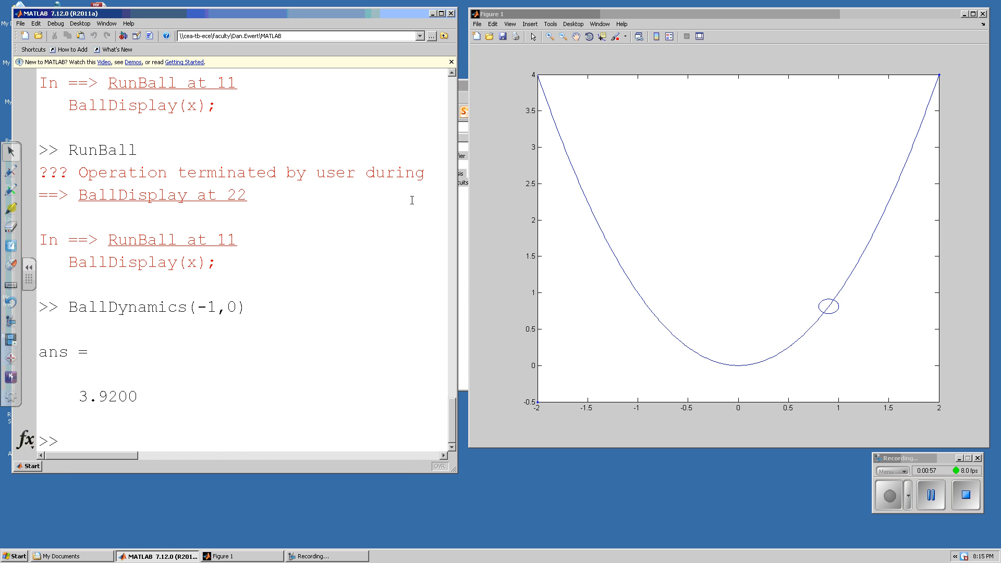
{"action": "key", "text": "Up"}
{"action": "key", "text": "Up"}
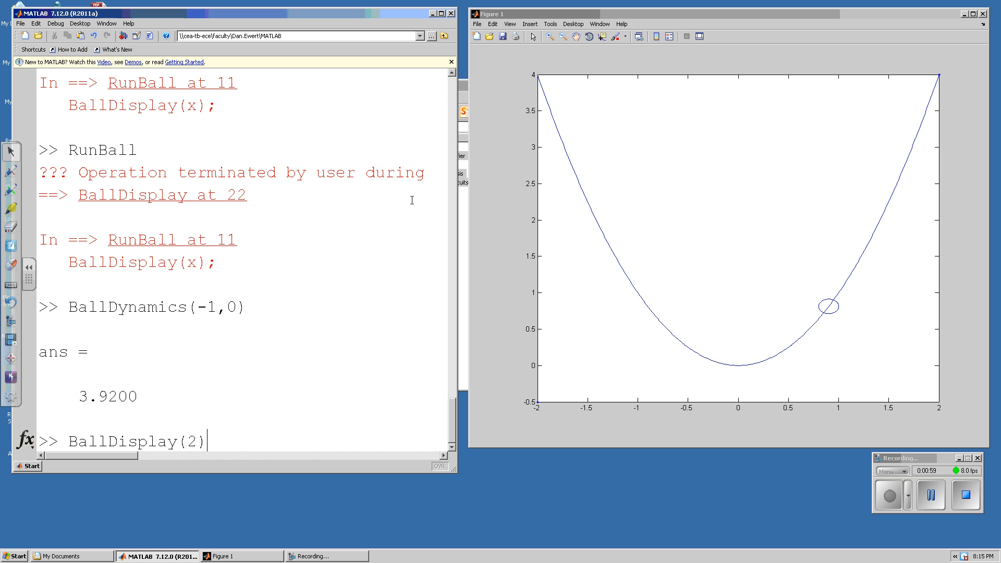
{"action": "key", "text": "Down"}
{"action": "key", "text": "BackSpace"}
{"action": "key", "text": "BackSpace"}
{"action": "type", "text": "1)"}
{"action": "key", "text": "Return"}
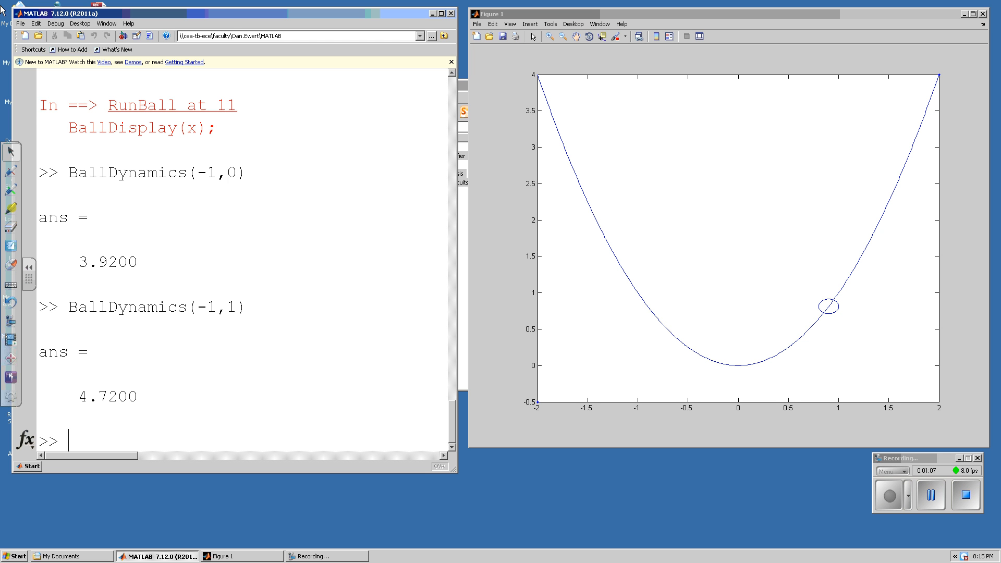
{"action": "left_click", "coordinate": [21, 23]}
{"action": "mouse_move", "coordinate": [31, 34]}
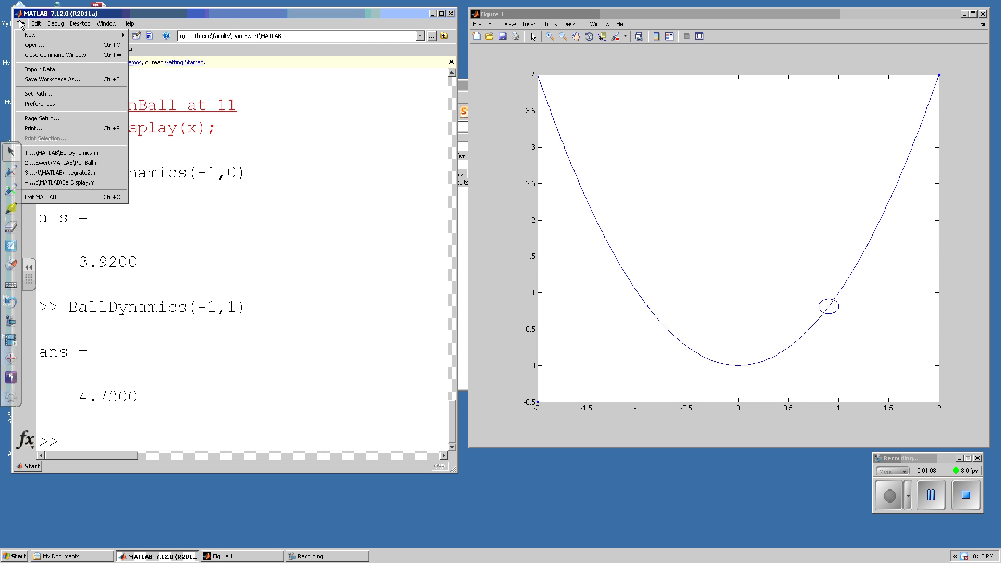
Open BallDisplay.m from File > Open to review its parabola and ball plotting code.
{"action": "left_click", "coordinate": [36, 47]}
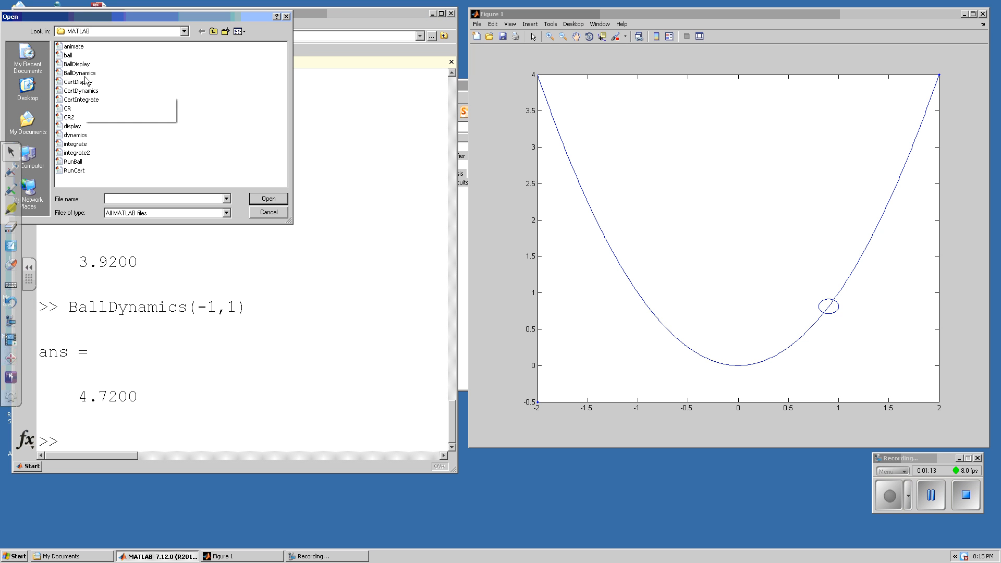
{"action": "double_click", "coordinate": [79, 73]}
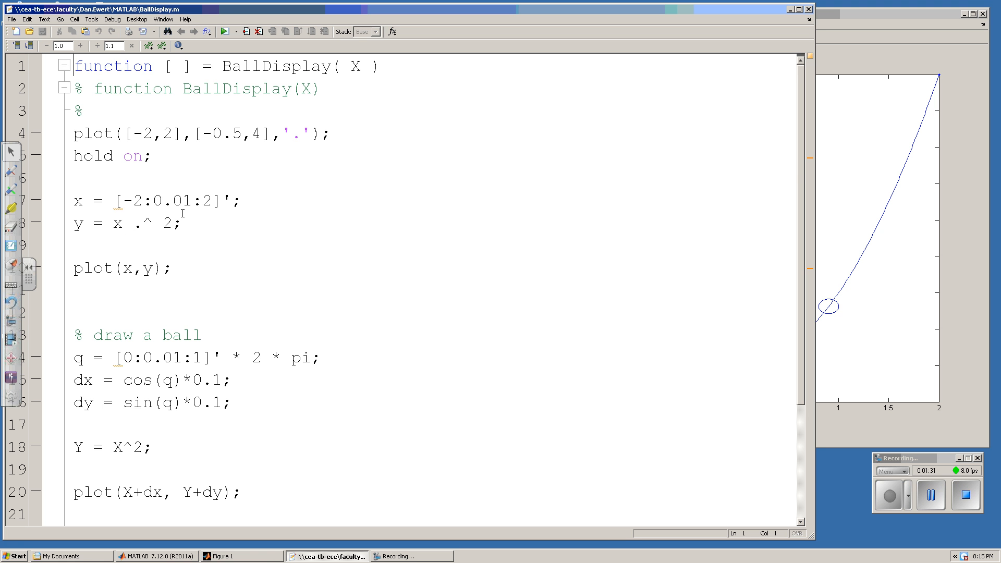
{"action": "scroll", "coordinate": [164, 235], "scroll_direction": "down", "scroll_amount": 6}
{"action": "scroll", "coordinate": [125, 219], "scroll_direction": "down", "scroll_amount": 1}
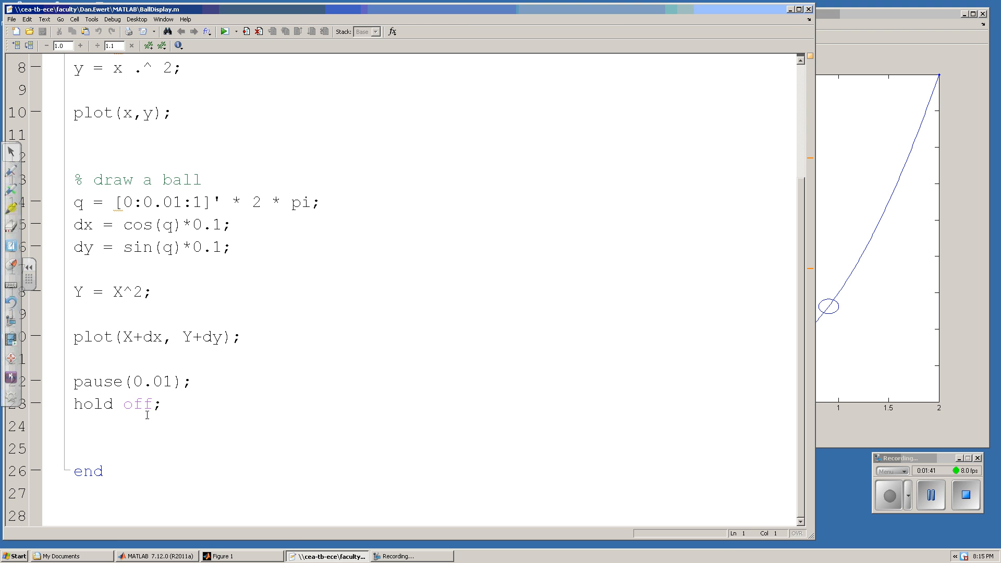
Close the BallDisplay script and run BallDisplay(2) to draw the ball at x = 2.
{"action": "left_click", "coordinate": [808, 9]}
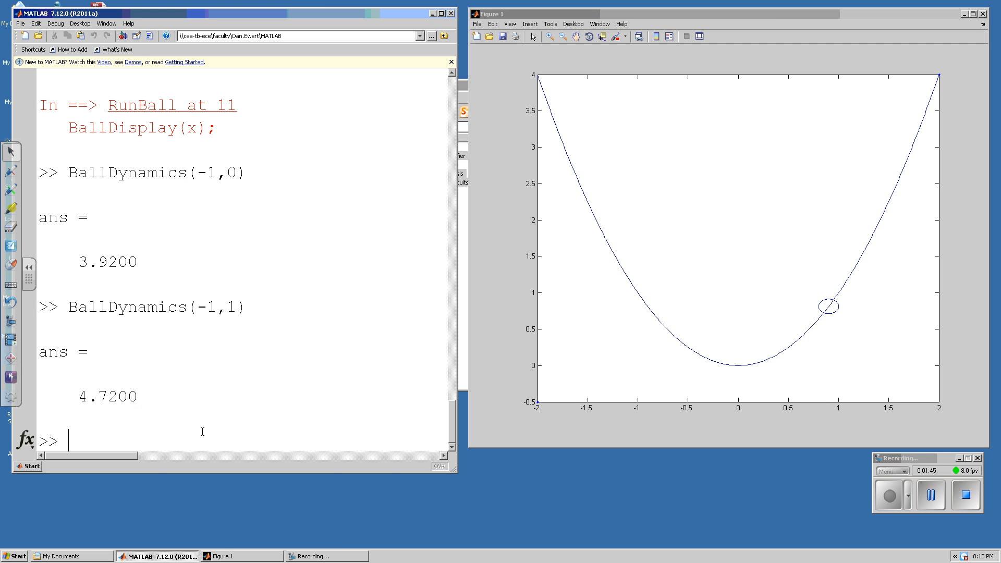
{"action": "key", "text": "Up"}
{"action": "key", "text": "Up"}
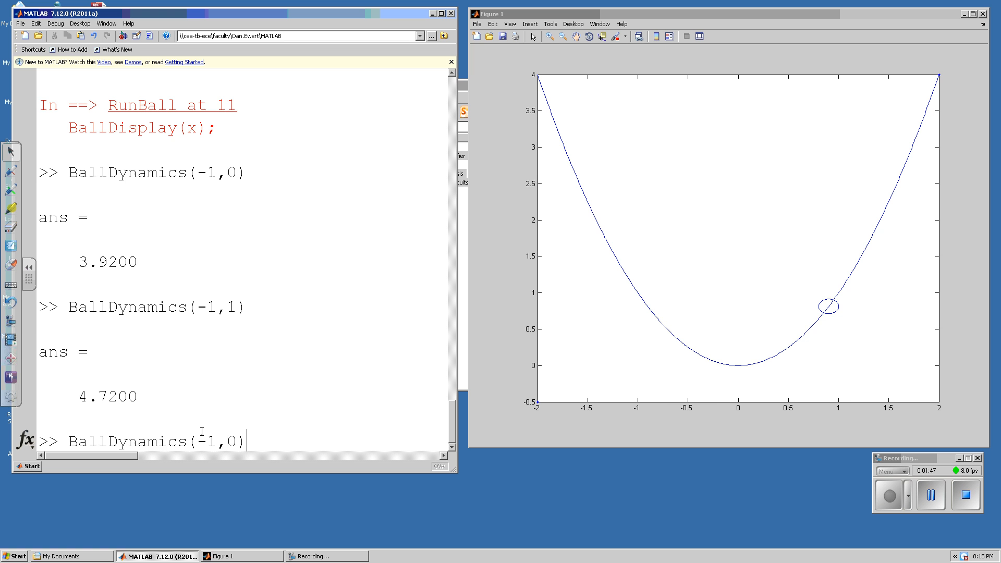
{"action": "key", "text": "Up"}
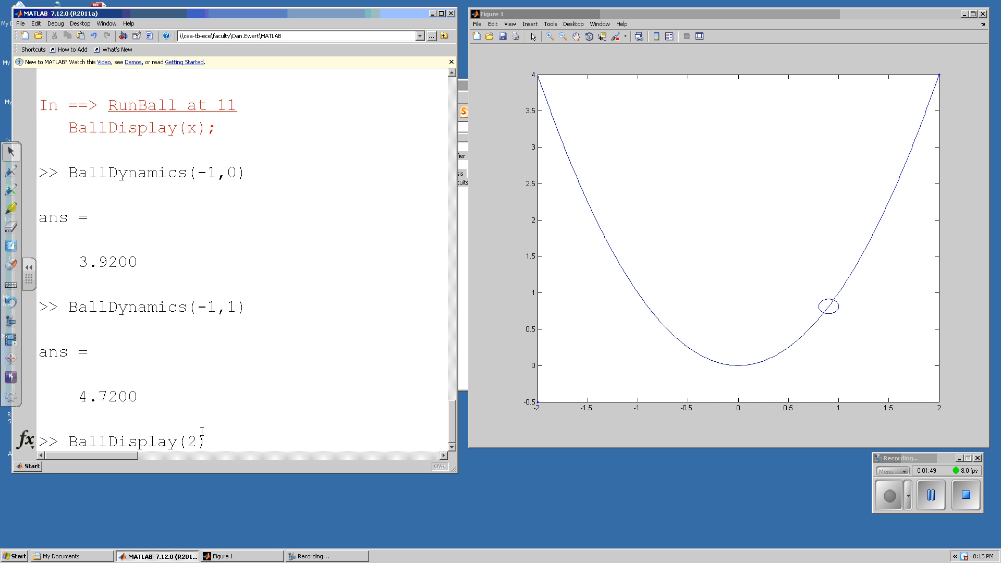
{"action": "key", "text": "Return"}
Edit the recalled command to run BallDisplay(1), then BallDisplay(0), leaving the ball at the bowl's bottom.
{"action": "key", "text": "Up"}
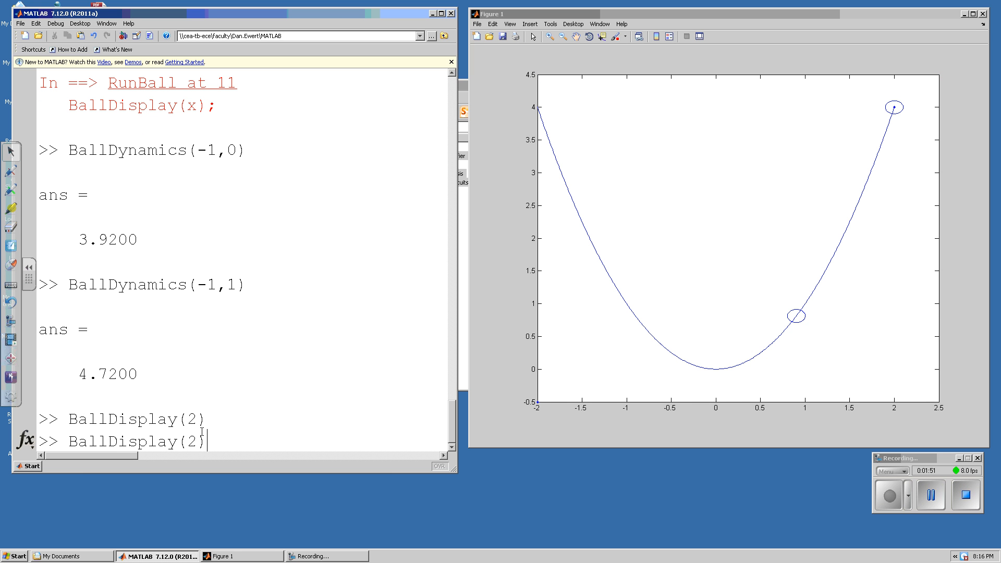
{"action": "key", "text": "Left"}
{"action": "key", "text": "BackSpace"}
{"action": "type", "text": "1"}
{"action": "key", "text": "Return"}
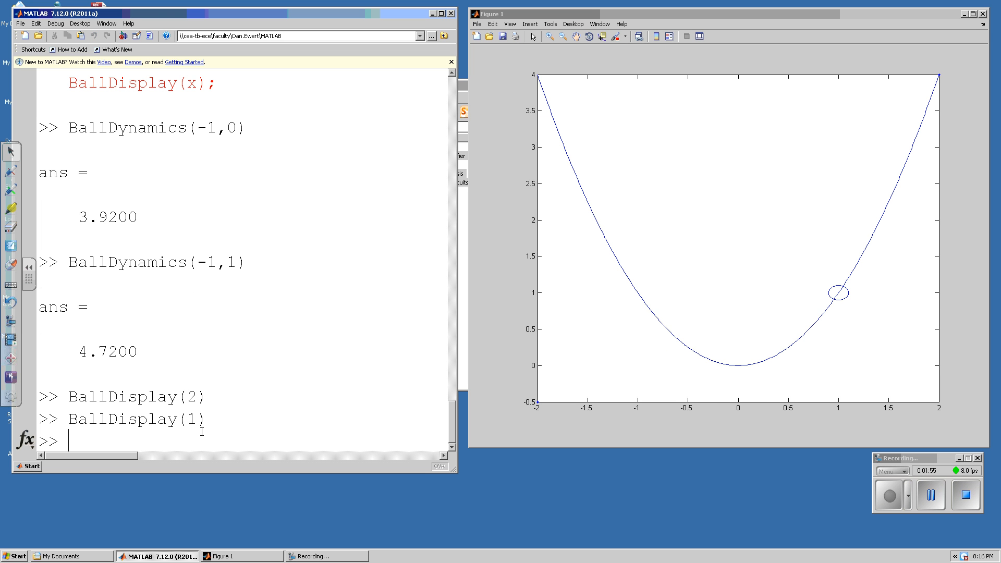
{"action": "key", "text": "Up"}
{"action": "key", "text": "Left"}
{"action": "key", "text": "BackSpace"}
{"action": "type", "text": "0"}
{"action": "key", "text": "Return"}
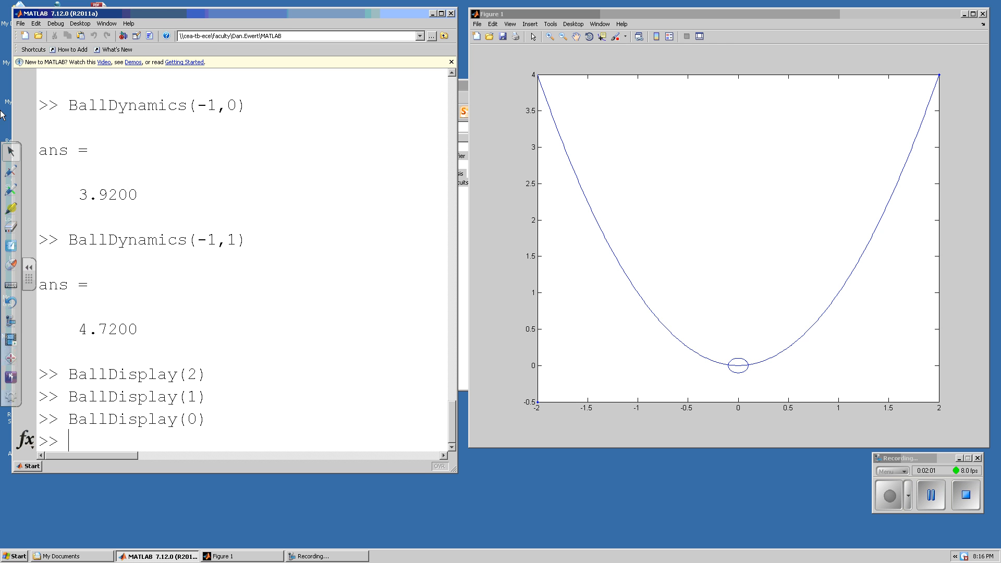
Open RunBall.m from File > Open to show its time-stepping loop.
{"action": "left_click", "coordinate": [21, 24]}
{"action": "left_click", "coordinate": [31, 45]}
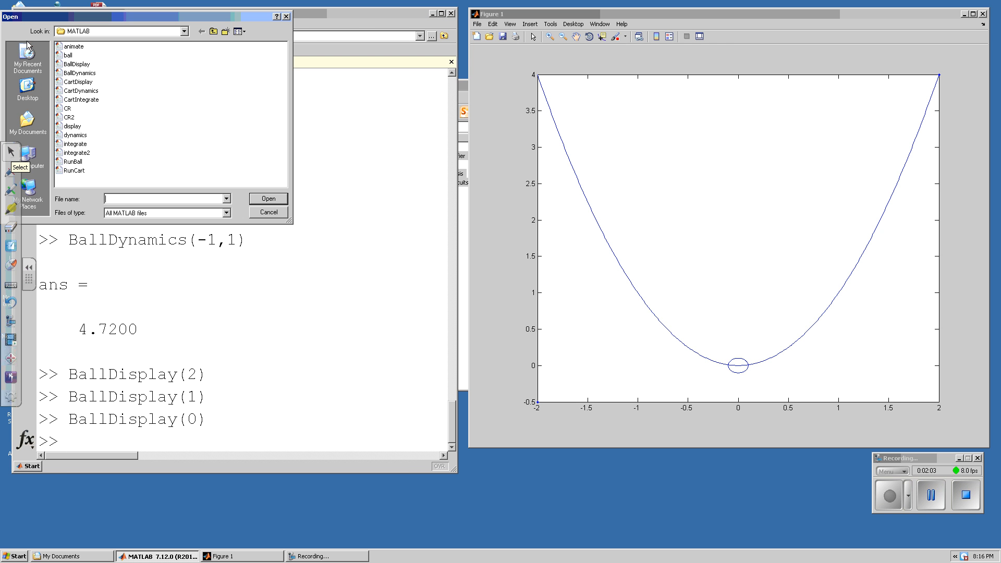
{"action": "double_click", "coordinate": [109, 169]}
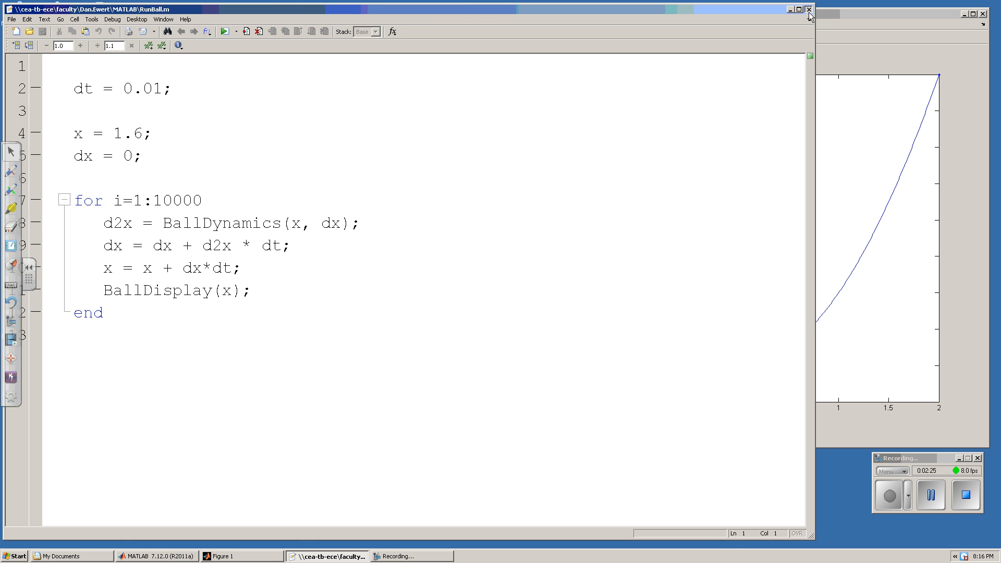
Close the RunBall script and run RunBall from history to animate the rolling ball.
{"action": "left_click", "coordinate": [808, 11]}
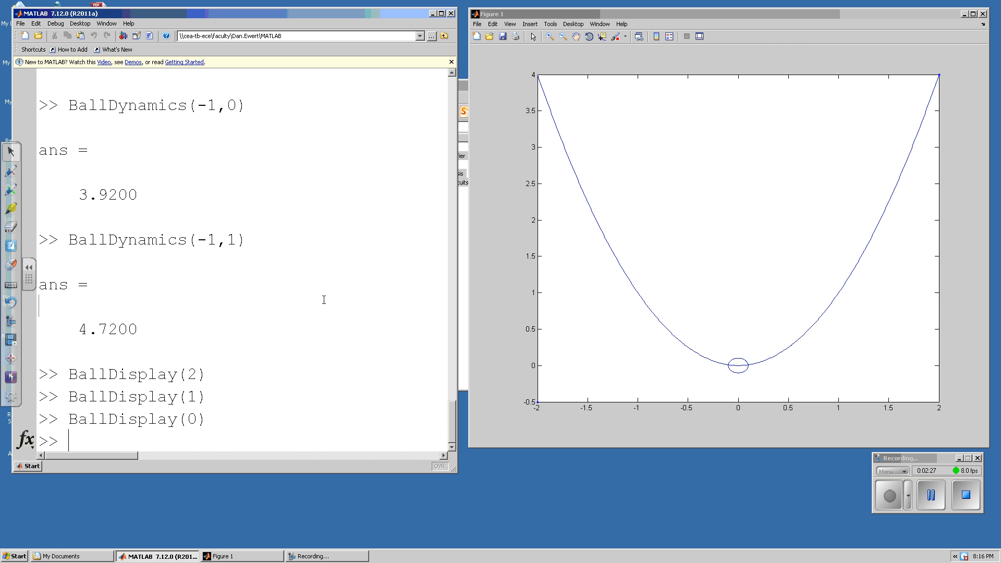
{"action": "key", "text": "Up"}
{"action": "key", "text": "Up"}
{"action": "key", "text": "Up"}
{"action": "key", "text": "Return"}
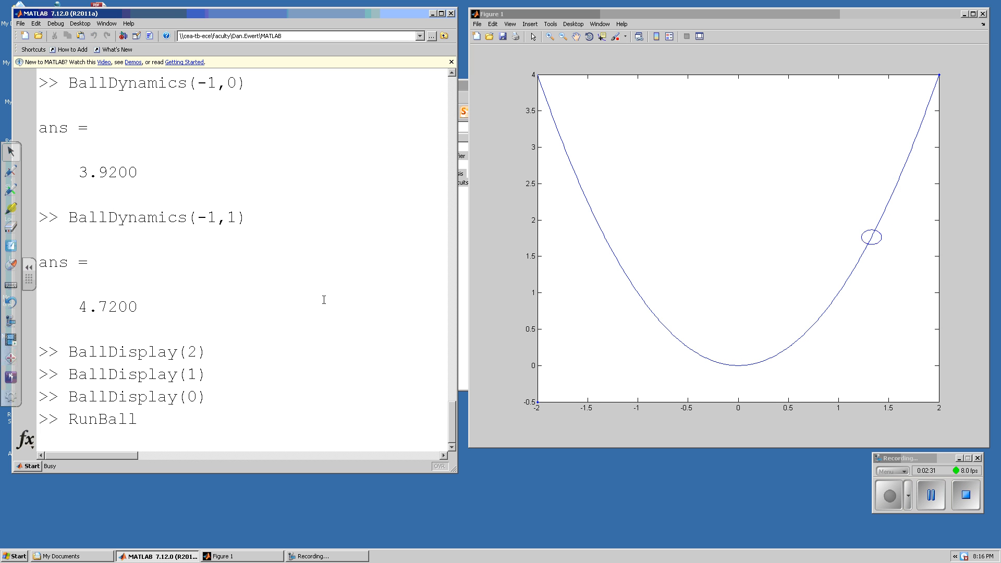